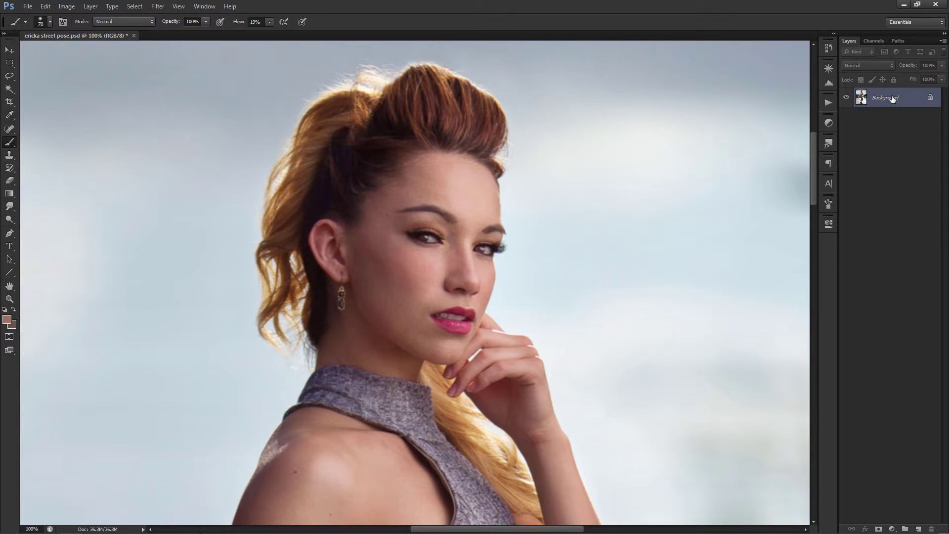
# Step: Open Image Size to check the portrait's 2907 × 4360 pixel, 300 ppi dimensions
pyautogui.hotkey('ctrl', 'alt', 'i')
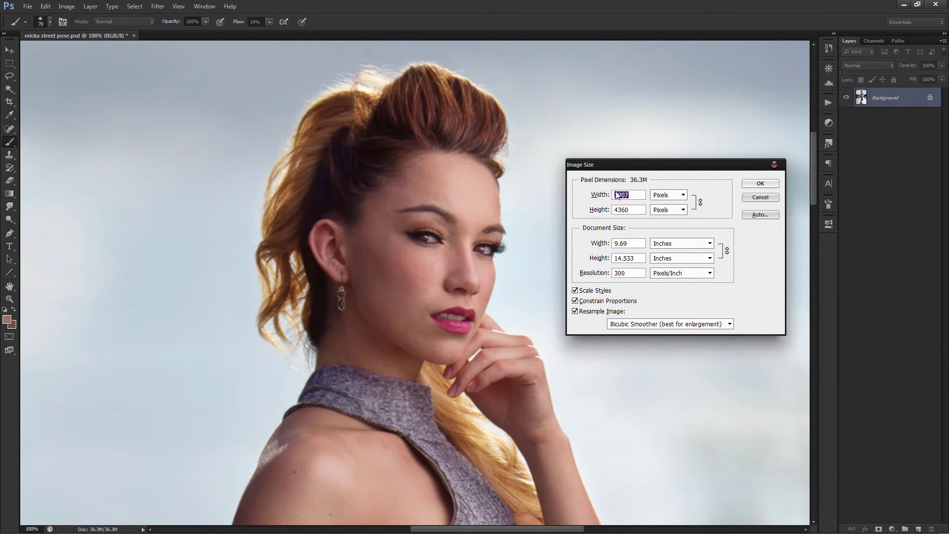
# Step: Cancel Image Size without changes and duplicate the Background into Layer 1
pyautogui.click(757, 200)
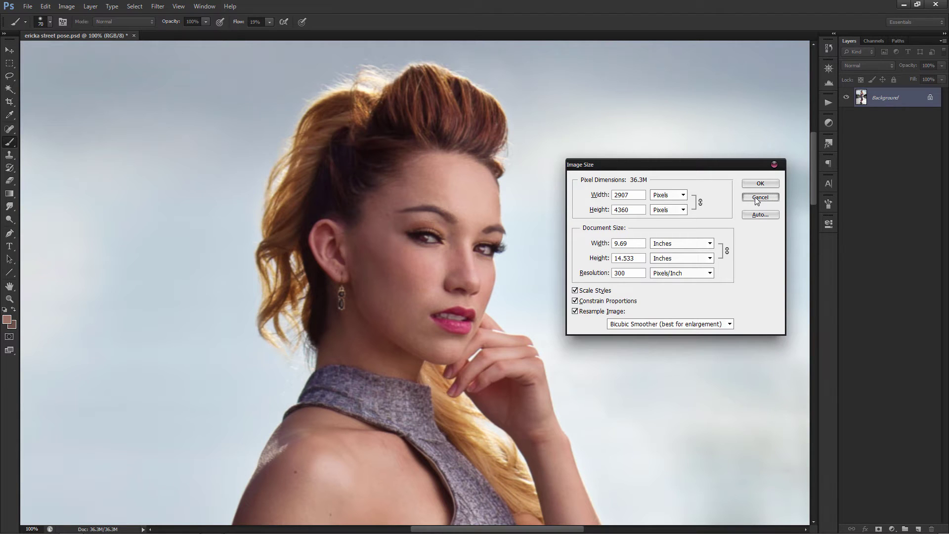
pyautogui.click(757, 198)
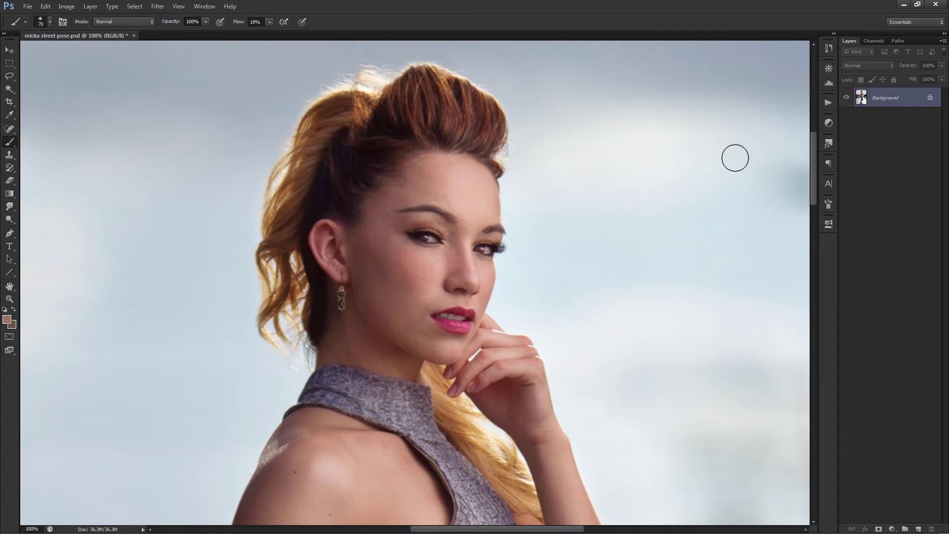
pyautogui.hotkey('ctrl', 'j')
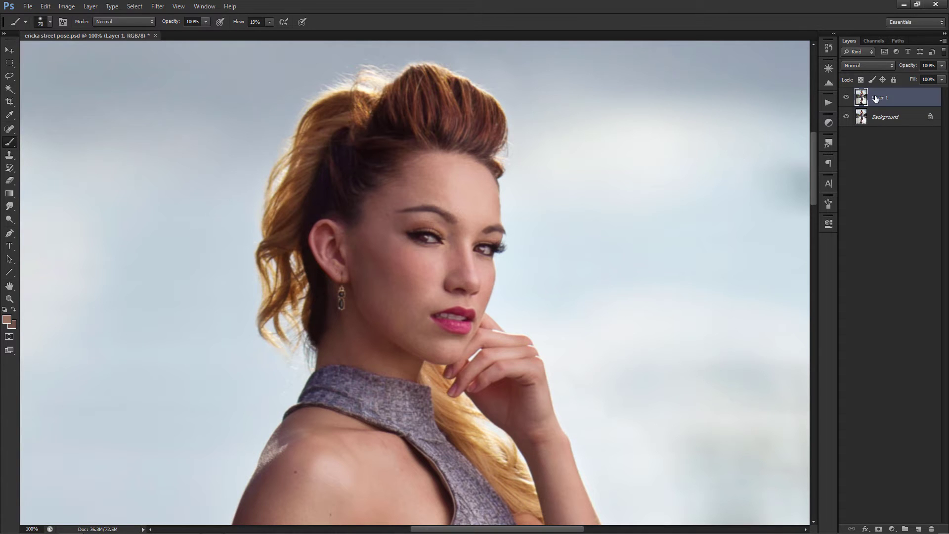
# Step: Compare Layer 1 hidden and shown, then start Filter > Other > High Pass at 2.0 pixels
pyautogui.click(846, 97)
pyautogui.click(847, 98)
pyautogui.click(159, 6)
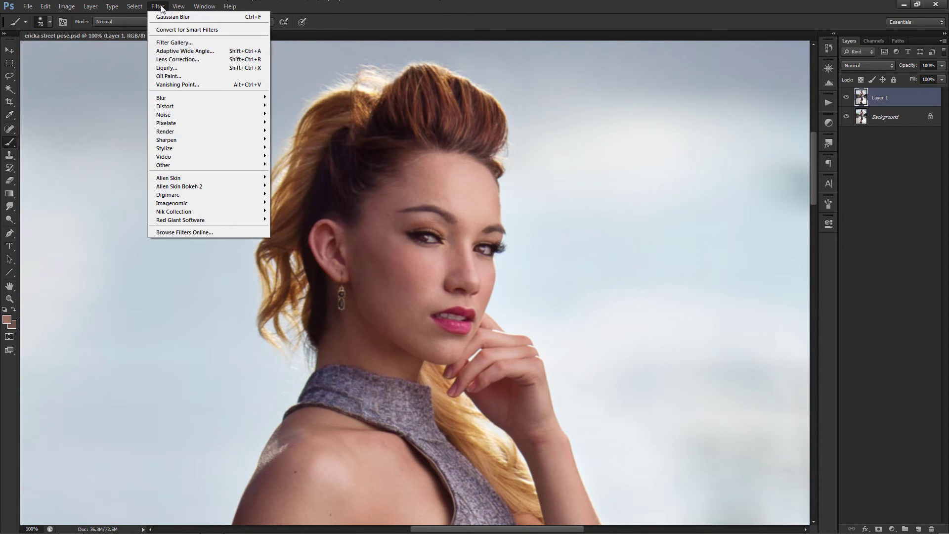
pyautogui.moveTo(195, 165)
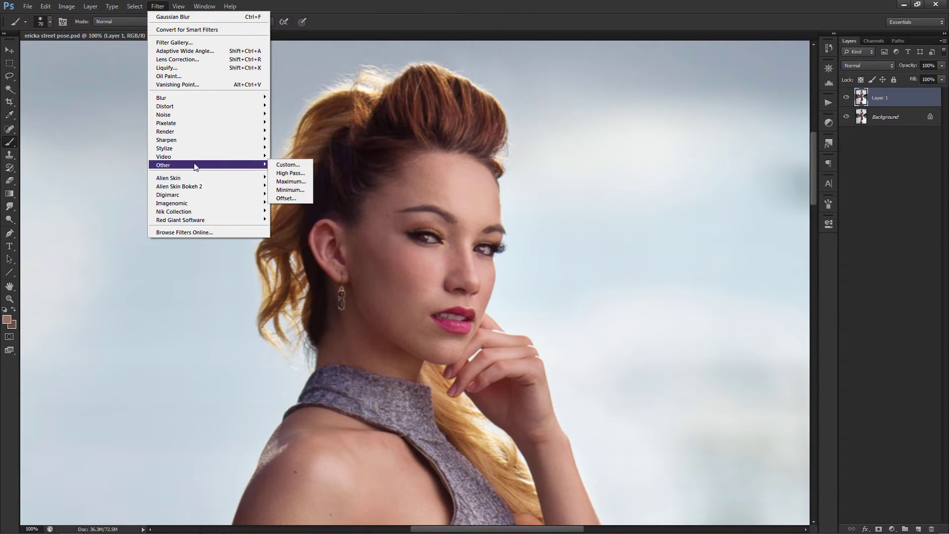
pyautogui.click(286, 174)
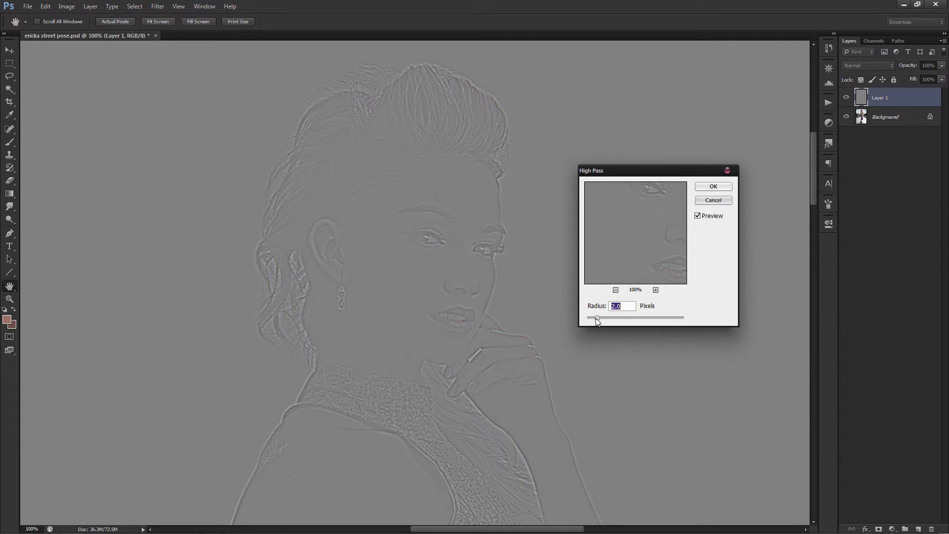
# Step: Try High Pass radii between 1.0 and 14.1, then apply it at 1.0 pixel
pyautogui.moveTo(595, 319); pyautogui.dragTo(592, 319)
pyautogui.click(629, 317)
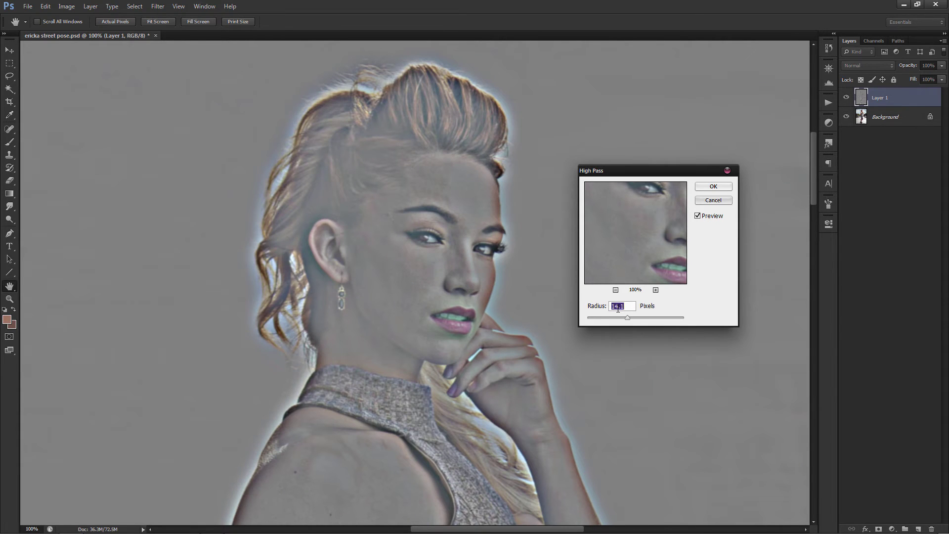
pyautogui.click(596, 318)
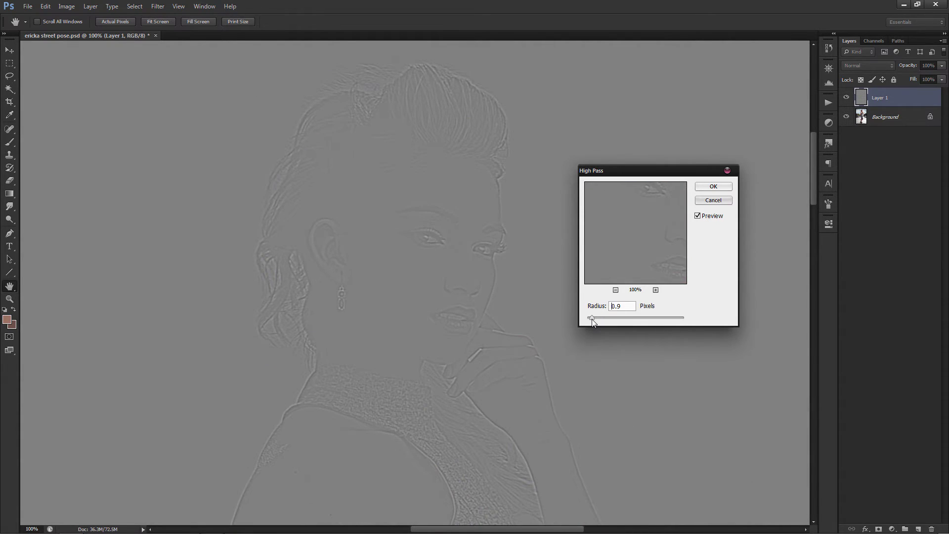
pyautogui.press('Up')
pyautogui.moveTo(595, 319); pyautogui.dragTo(614, 315)
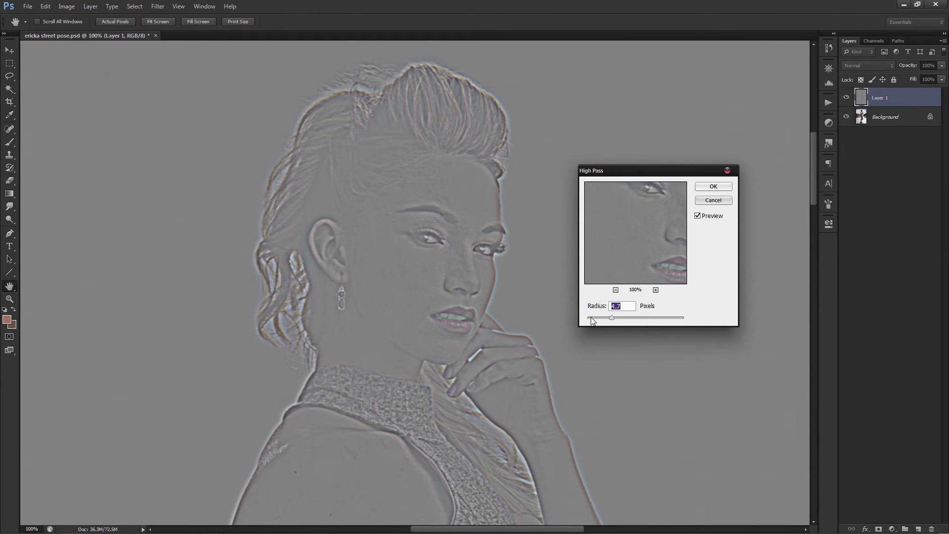
pyautogui.click(592, 317)
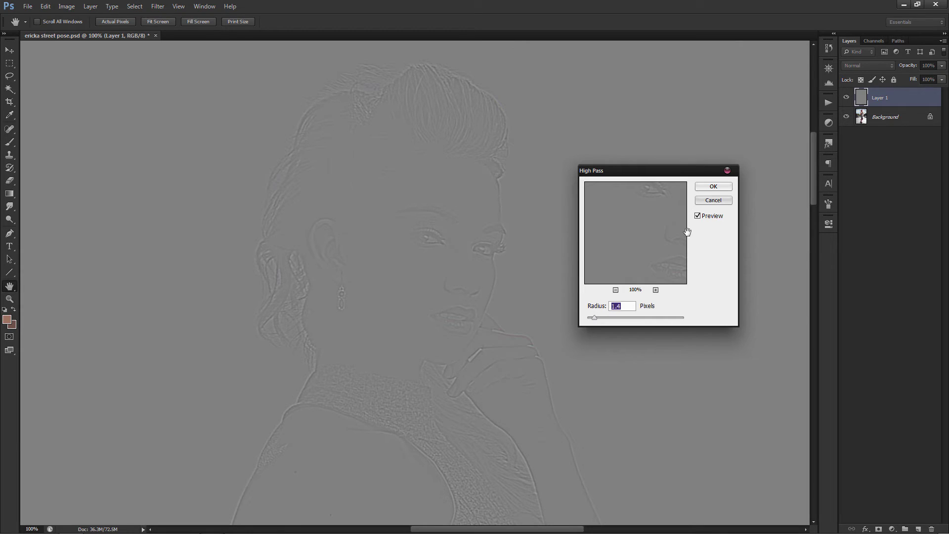
pyautogui.click(713, 186)
pyautogui.press('b')
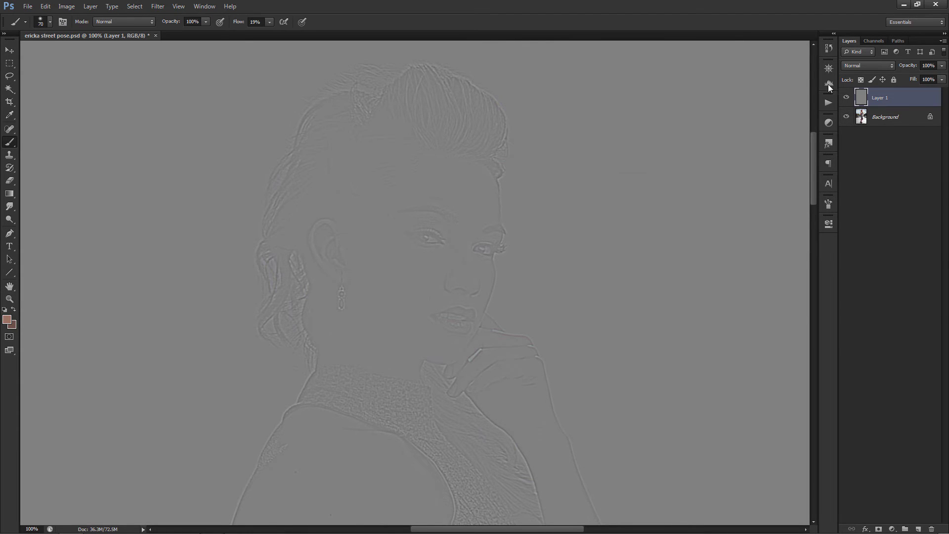
# Step: Switch Layer 1's blend mode to Overlay and compare it against the unsharpened photo
pyautogui.click(868, 66)
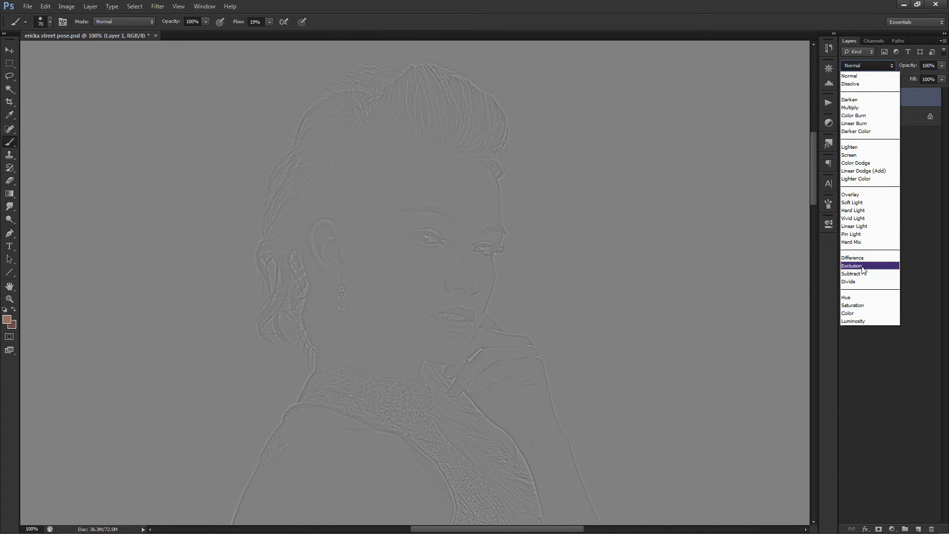
pyautogui.click(861, 194)
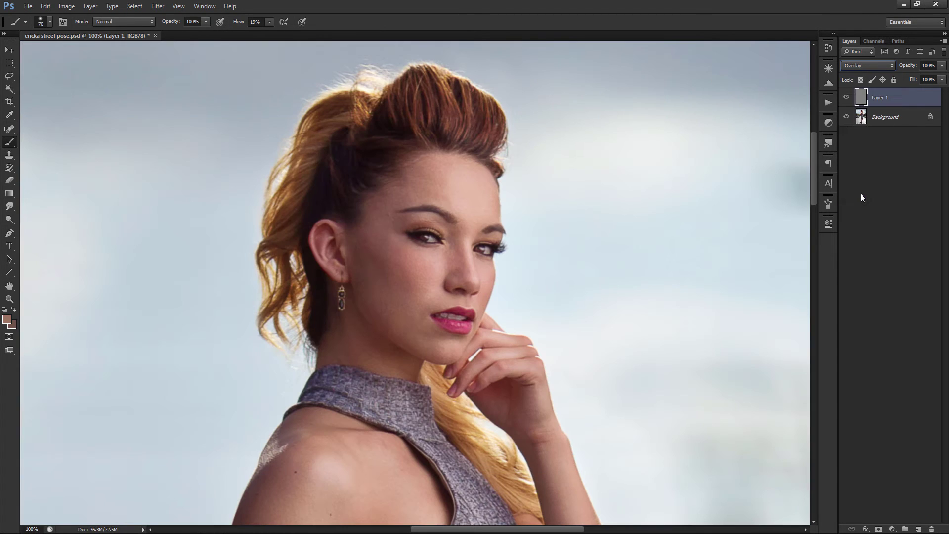
pyautogui.click(847, 98)
pyautogui.click(847, 98)
# Step: Toggle Layer 1 repeatedly to judge the sharpening, then reselect Layer 1
pyautogui.click(847, 98)
pyautogui.click(846, 98)
pyautogui.click(847, 98)
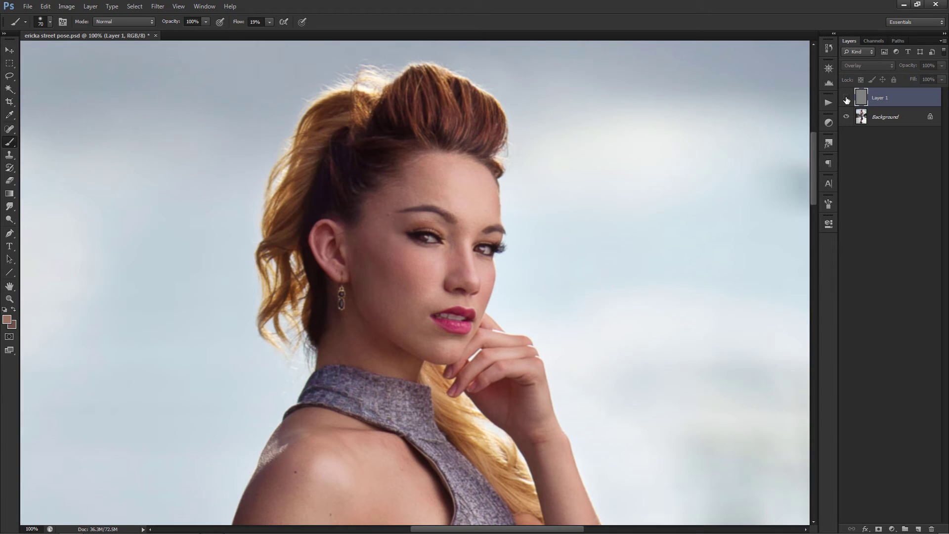
pyautogui.click(847, 98)
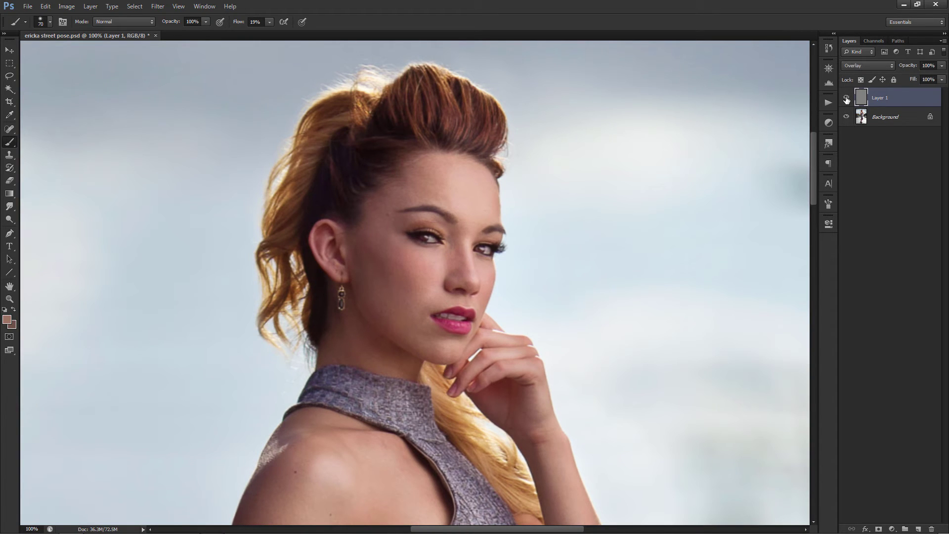
pyautogui.click(846, 98)
pyautogui.click(846, 99)
pyautogui.click(878, 116)
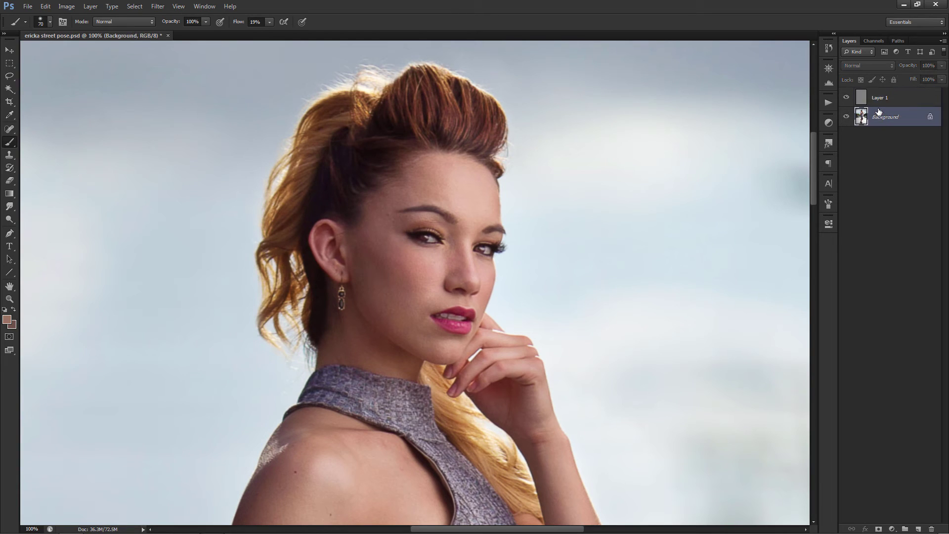
pyautogui.click(877, 101)
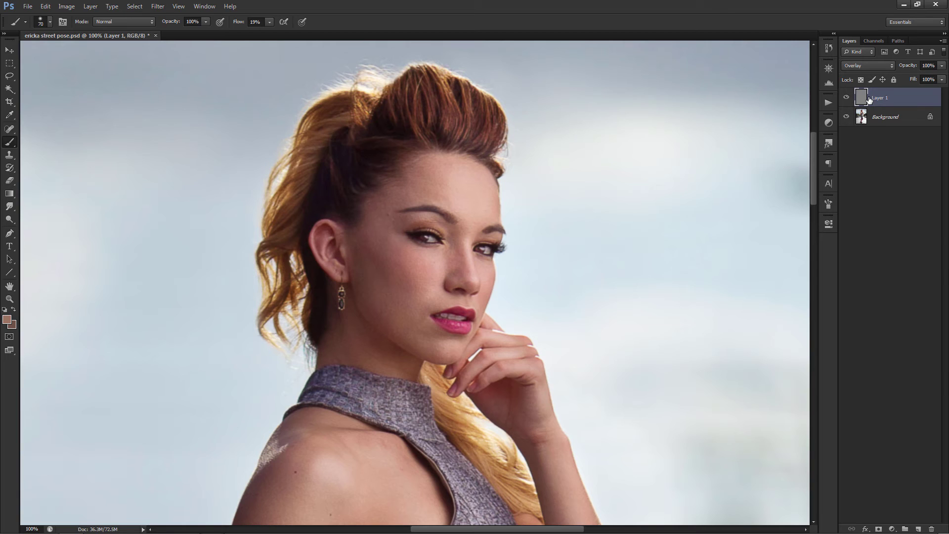
# Step: Duplicate the sharpening layer twice, creating Layer 1 copy and Layer 1 copy 2
pyautogui.hotkey('ctrl', 'j')
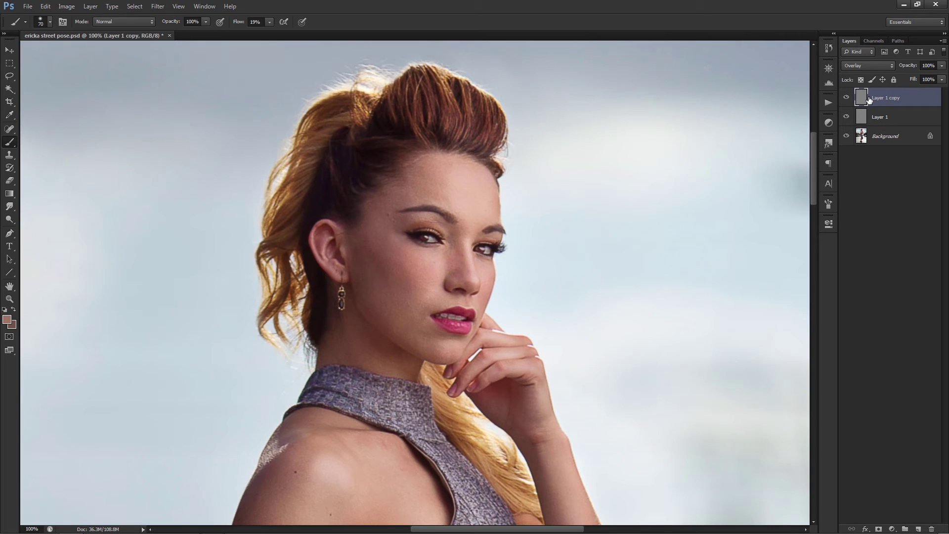
pyautogui.keyDown('ctrl'); pyautogui.click(898, 101); pyautogui.keyUp('ctrl')
pyautogui.click(899, 103)
pyautogui.hotkey('ctrl', 'j')
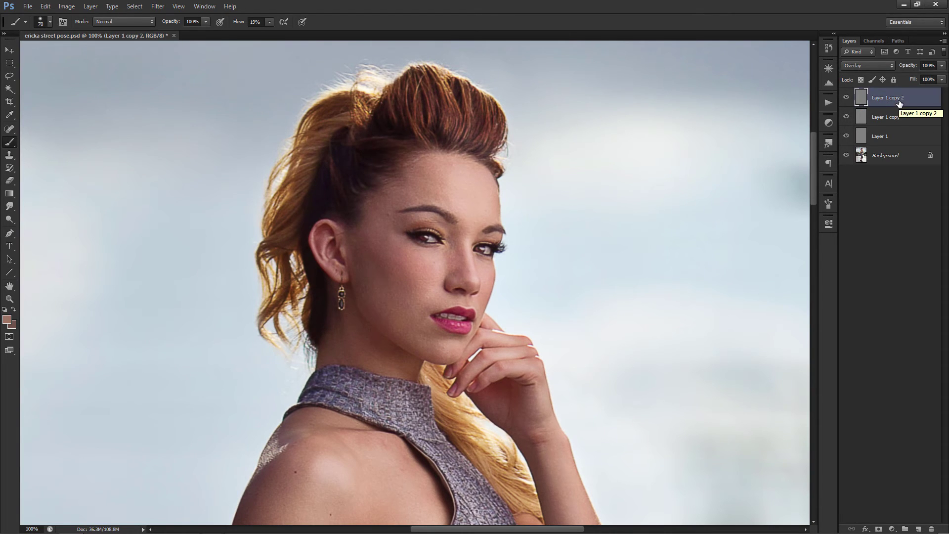
pyautogui.moveTo(891, 118); pyautogui.dragTo(846, 140)
# Step: Toggle the three sharpening layers' visibility to compare, then select the Background layer
pyautogui.click(868, 156)
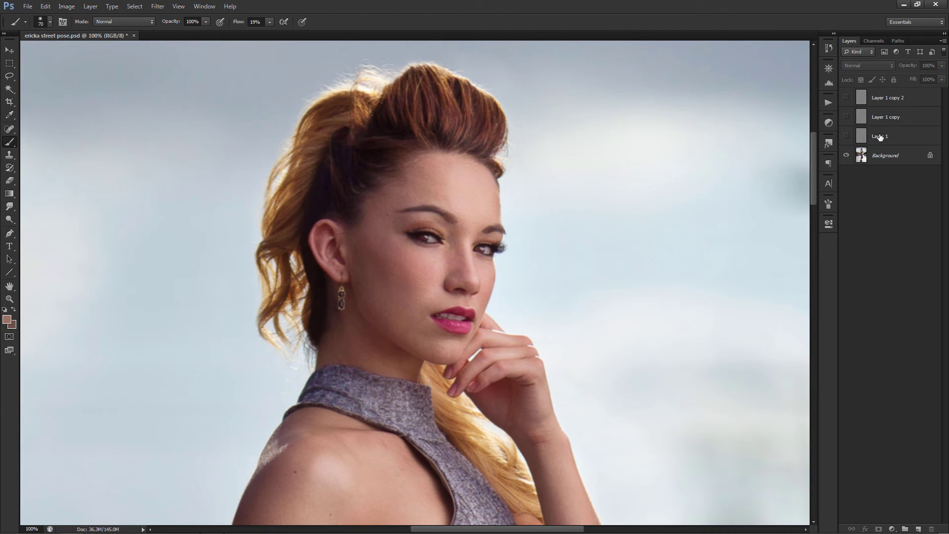
pyautogui.click(880, 137)
pyautogui.click(848, 138)
pyautogui.click(847, 117)
pyautogui.click(847, 98)
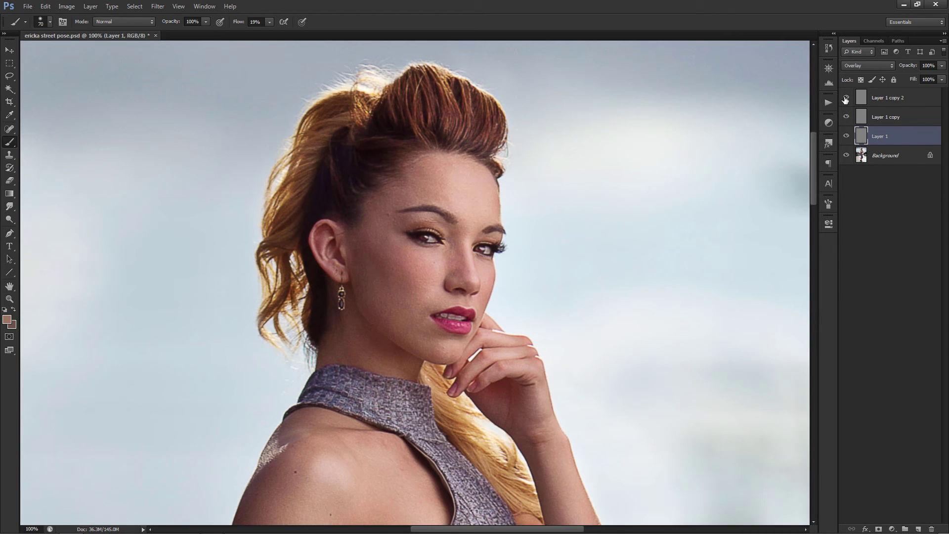
pyautogui.click(881, 156)
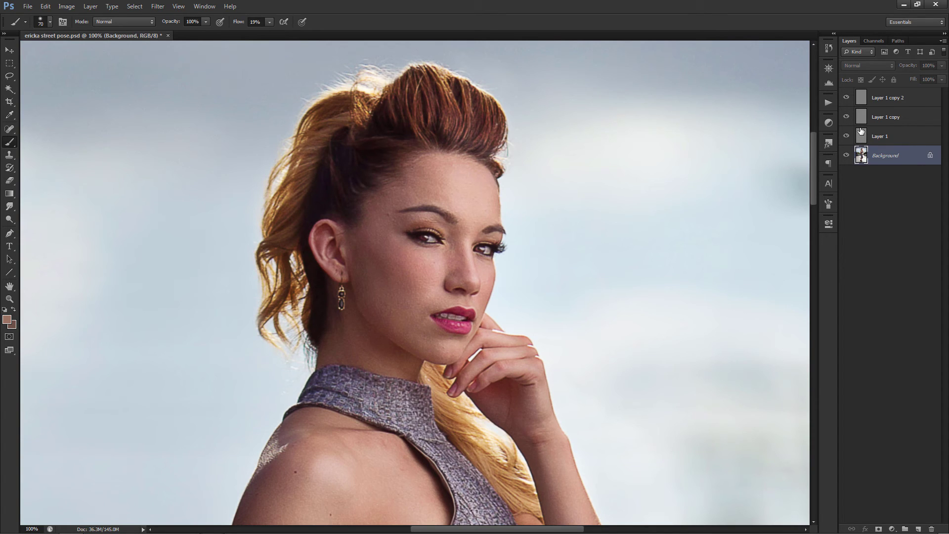
pyautogui.click(72, 7)
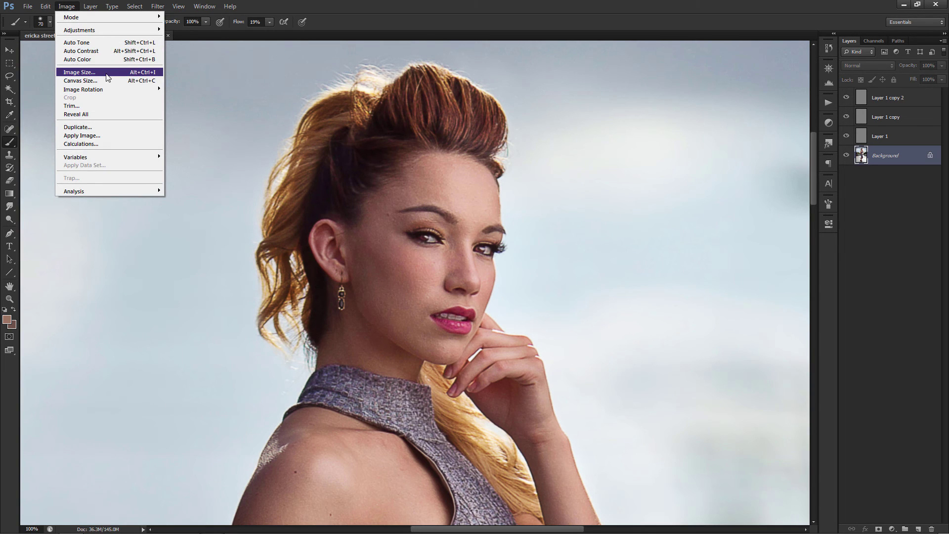
# Step: Resize the image to 2048 pixels tall, giving 1365 × 2048 at 300 ppi
pyautogui.click(104, 74)
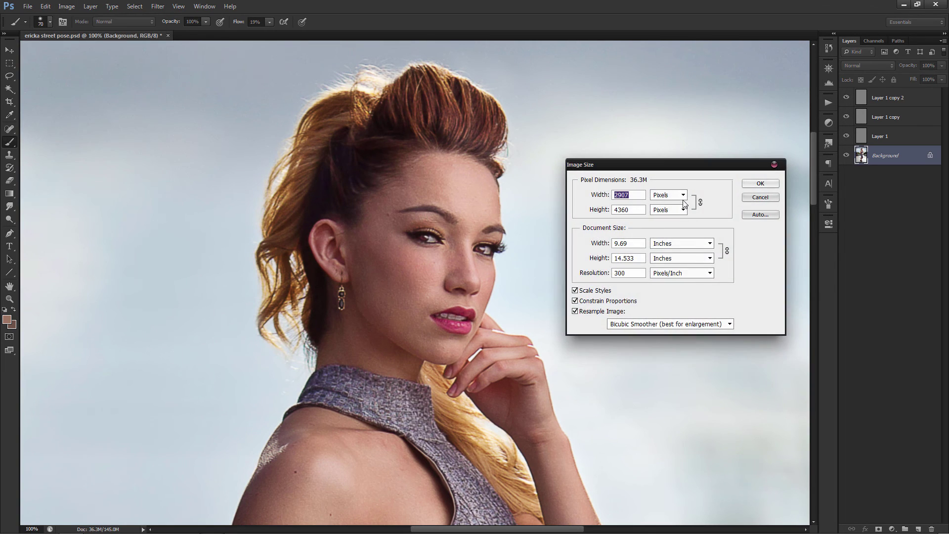
pyautogui.press('Tab')
pyautogui.write('2048')
pyautogui.click(756, 184)
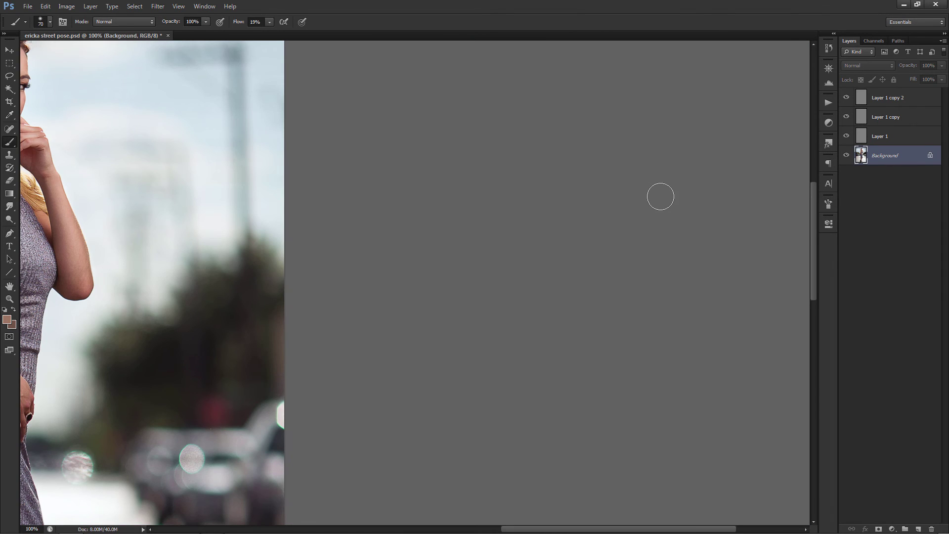
# Step: Fit the resized photo on screen, then hide and select the three sharpening layers
pyautogui.hotkey('ctrl', '0')
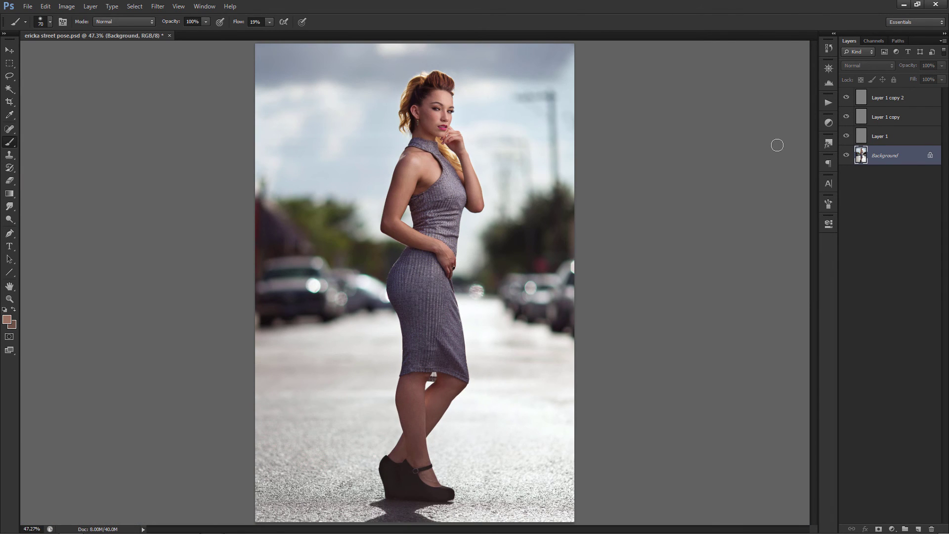
pyautogui.hotkey('ctrl', '+')
pyautogui.hotkey('ctrl', '+')
pyautogui.hotkey('ctrl', '+')
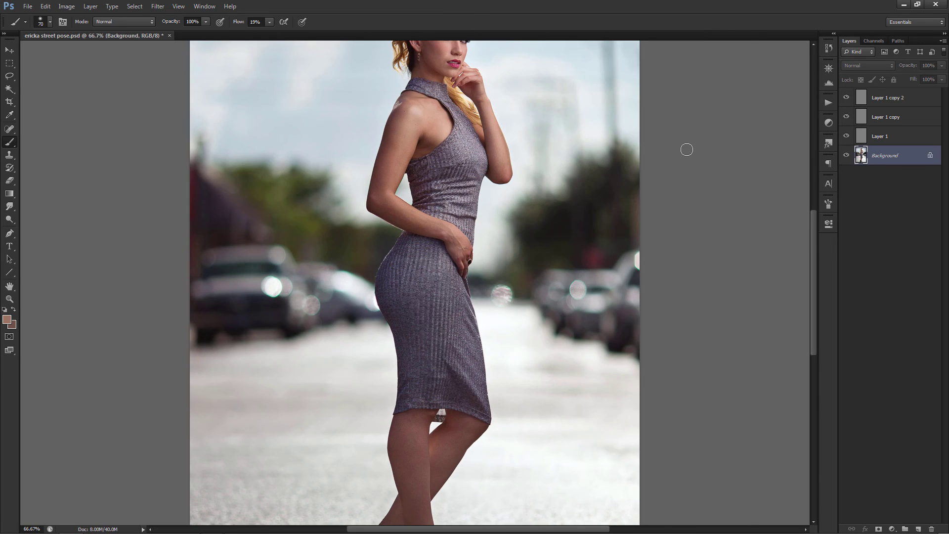
pyautogui.scroll(8, 646, 152)
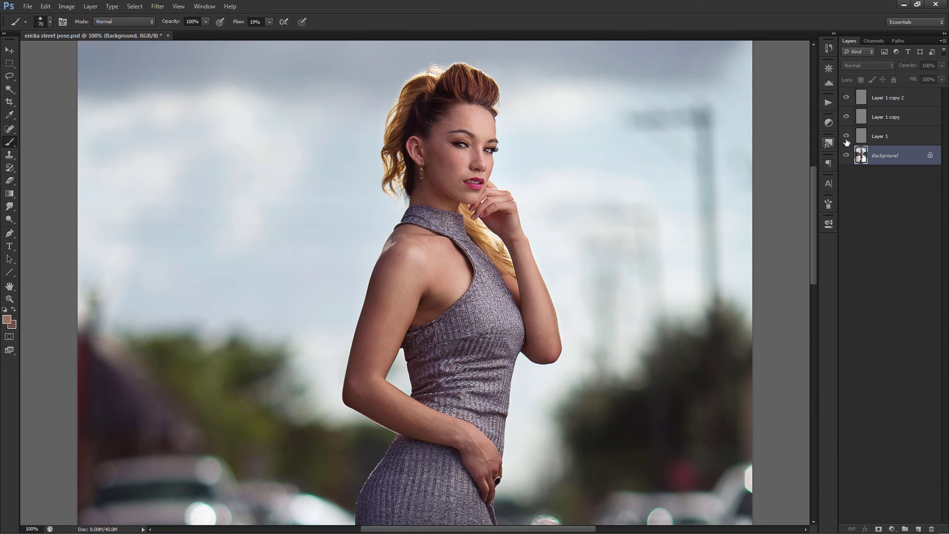
pyautogui.moveTo(846, 98); pyautogui.dragTo(849, 136)
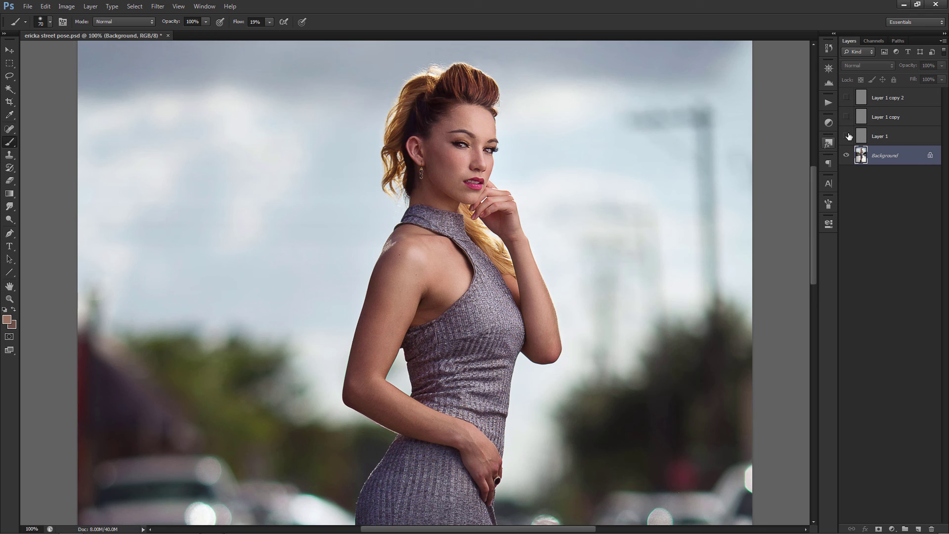
pyautogui.click(881, 98)
pyautogui.keyDown('shift'); pyautogui.click(886, 135); pyautogui.keyUp('shift')
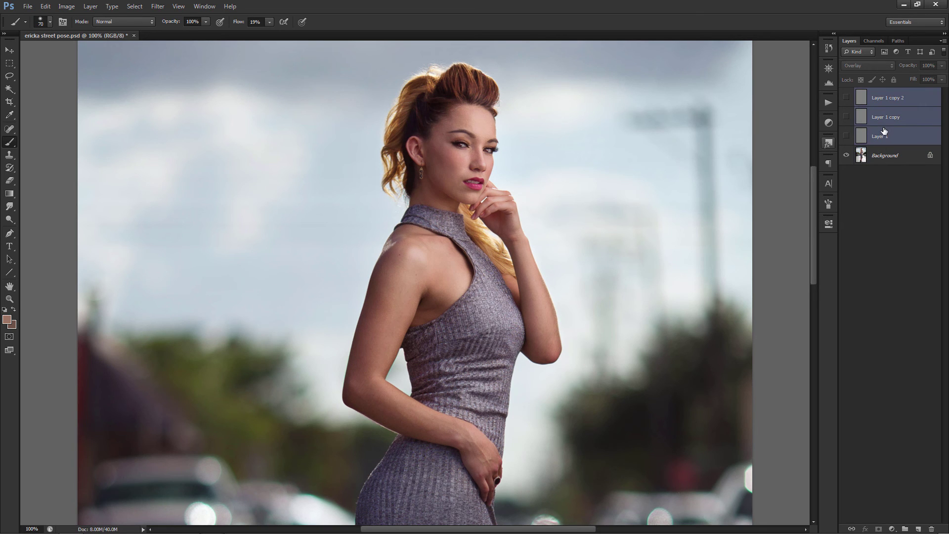
# Step: Undo an accidental duplicate, group the three layers as Group 1, and compare at 200%
pyautogui.hotkey('ctrl', 'j')
pyautogui.hotkey('ctrl', 'z')
pyautogui.hotkey('ctrl', 'g')
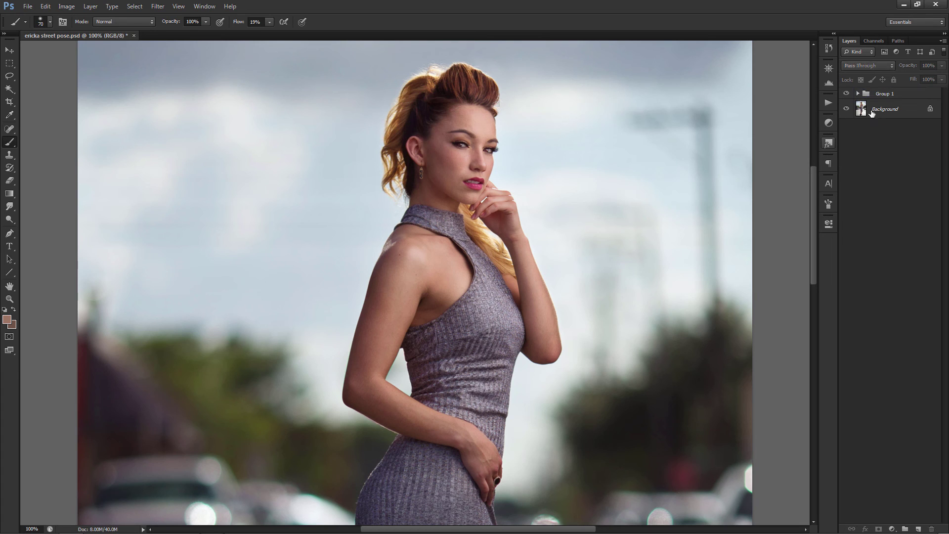
pyautogui.click(847, 94)
pyautogui.click(848, 94)
pyautogui.hotkey('ctrl', '+')
pyautogui.scroll(3, 713, 212)
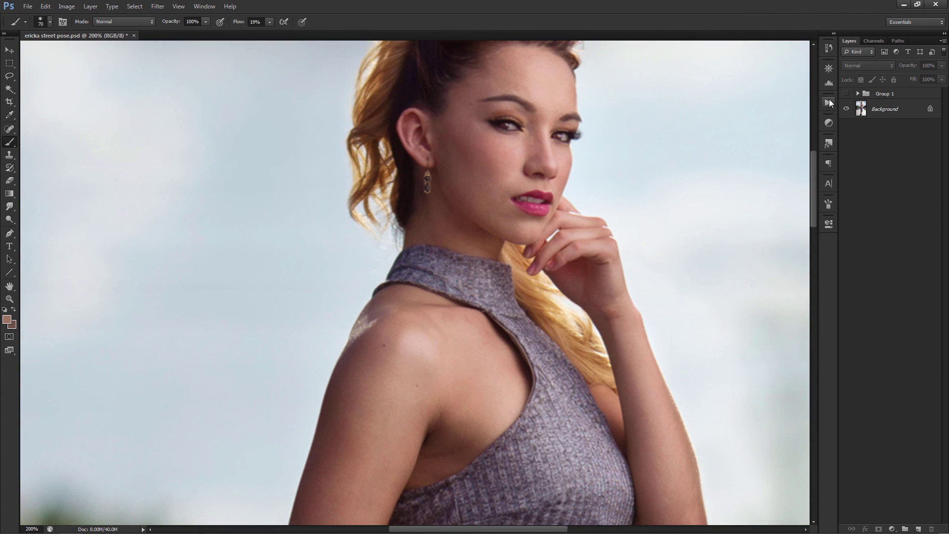
# Step: Undo the grouping, make all three layers visible, and regroup them into Group 1
pyautogui.hotkey('ctrl', 'z')
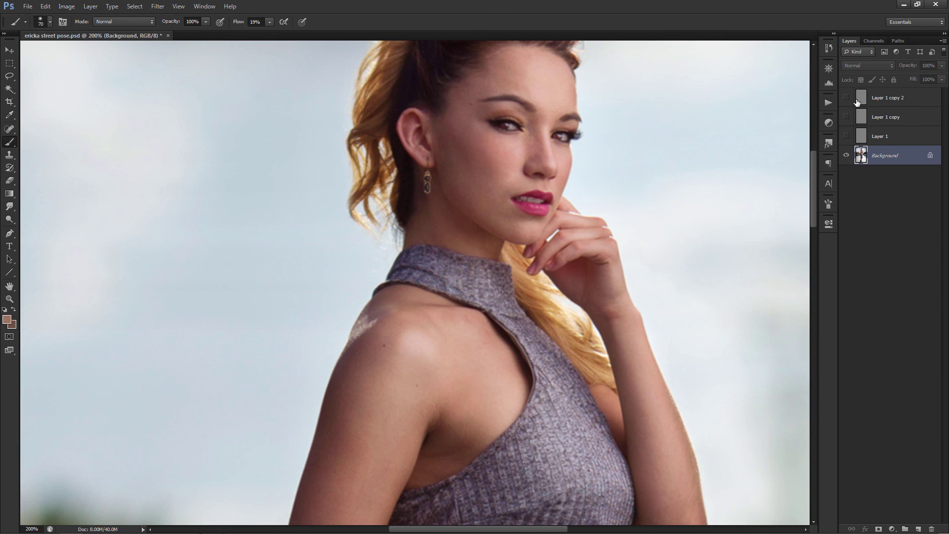
pyautogui.click(847, 98)
pyautogui.click(847, 116)
pyautogui.click(847, 136)
pyautogui.click(859, 129)
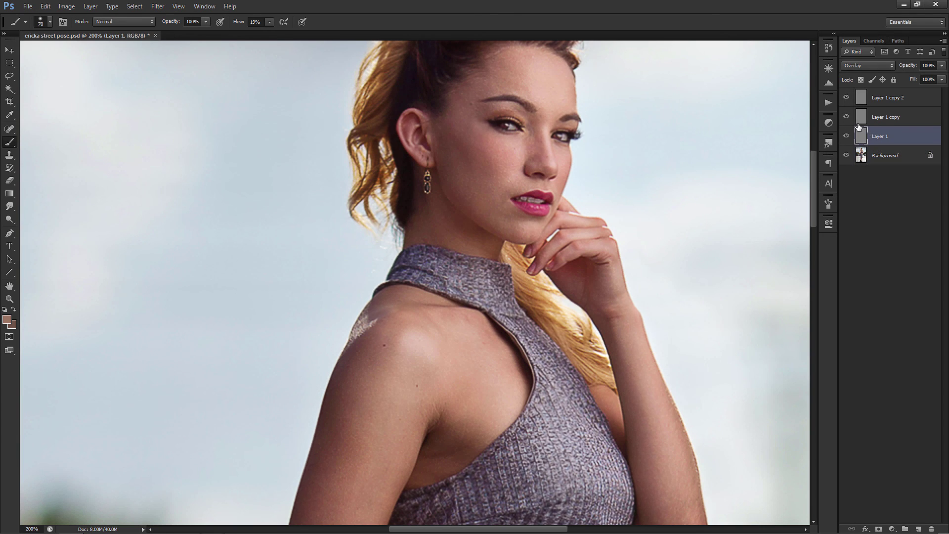
pyautogui.keyDown('shift'); pyautogui.click(878, 99); pyautogui.keyUp('shift')
pyautogui.hotkey('ctrl', 'g')
# Step: Toggle Group 1 off and on at 100% to compare, leaving it visible
pyautogui.click(847, 94)
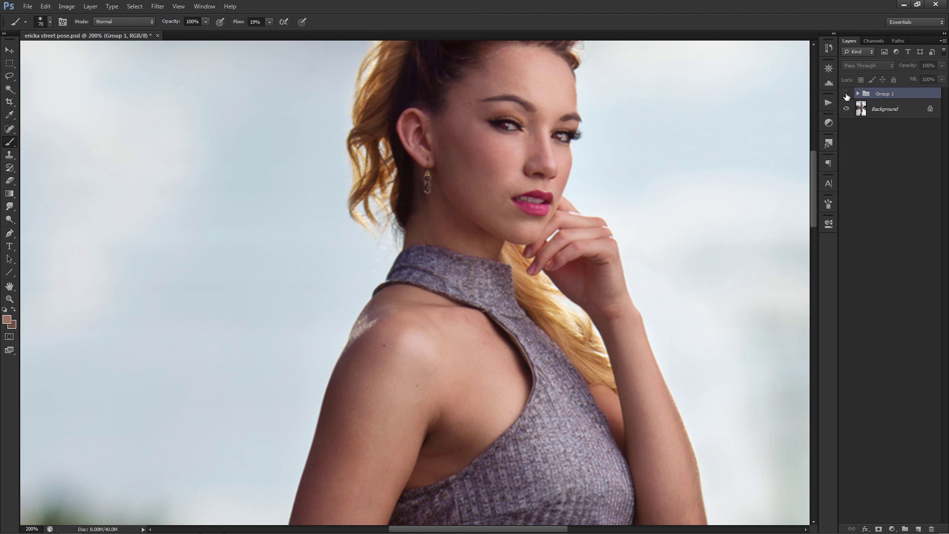
pyautogui.hotkey('ctrl', '-')
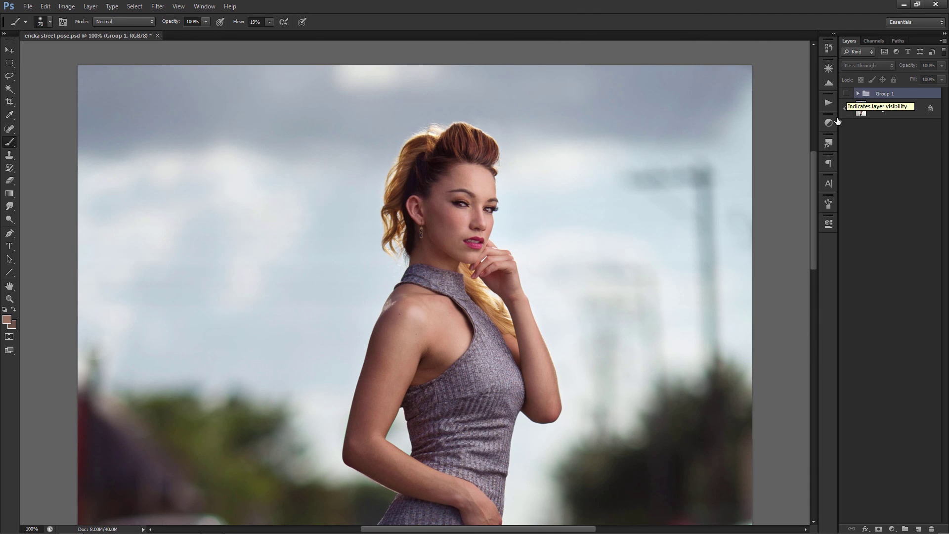
pyautogui.click(847, 94)
pyautogui.click(847, 95)
pyautogui.click(847, 94)
pyautogui.click(847, 95)
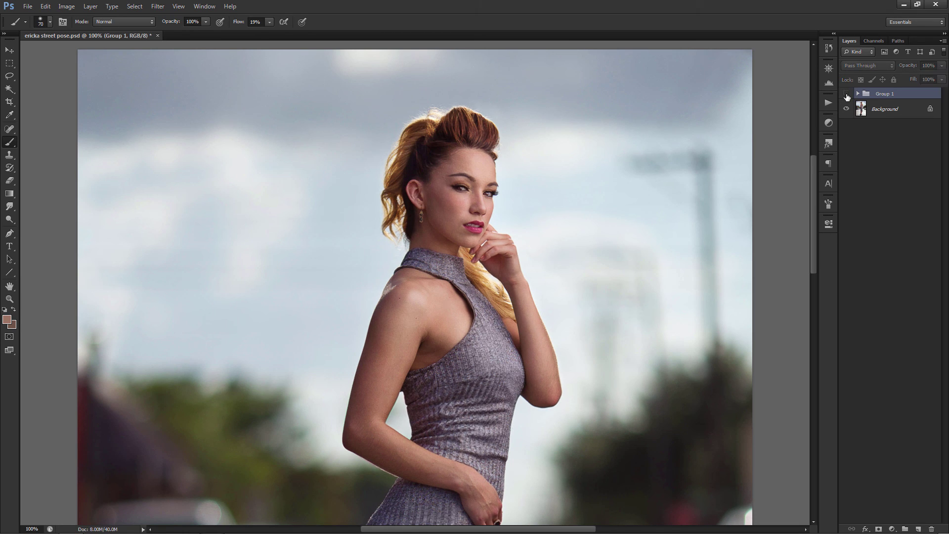
pyautogui.click(847, 94)
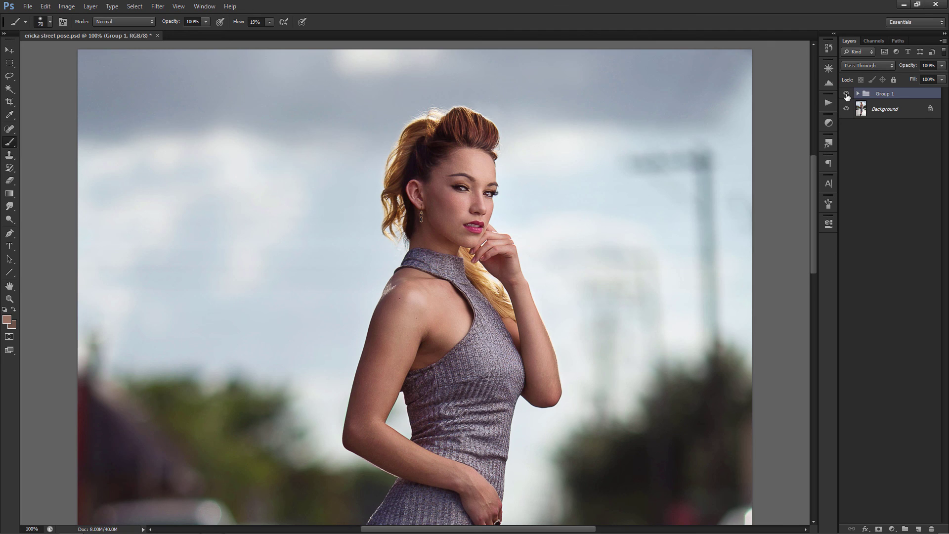